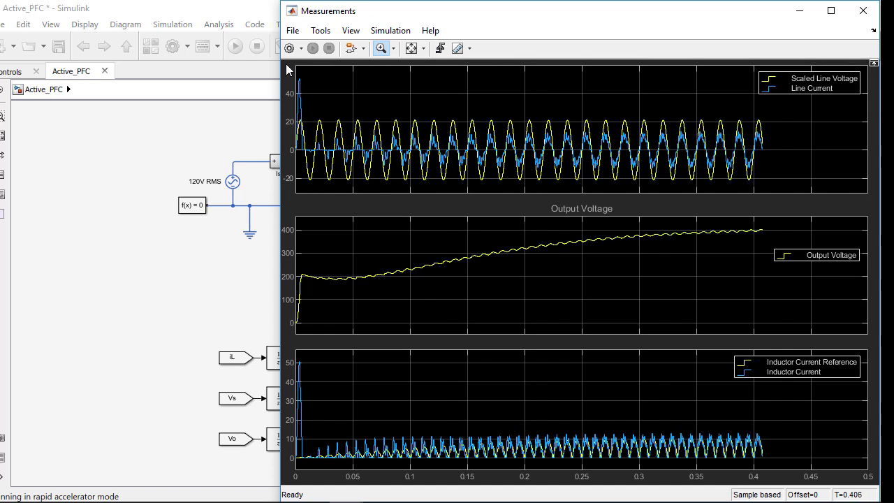
Zoom the scope plot into the 0.2–0.35 s window
left_click_drag(525, 110, 699, 184)
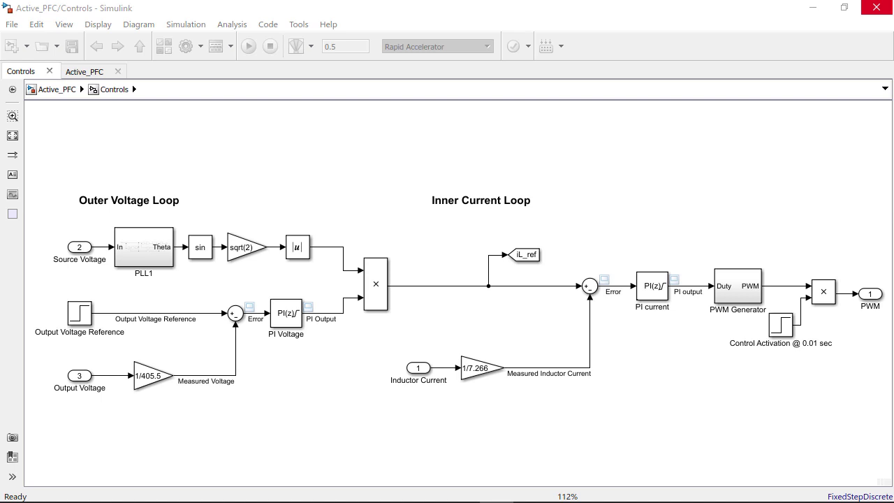
Return to the top-level Active_PFC model and shift the 0.72 duty-cycle constant left
key("Escape")
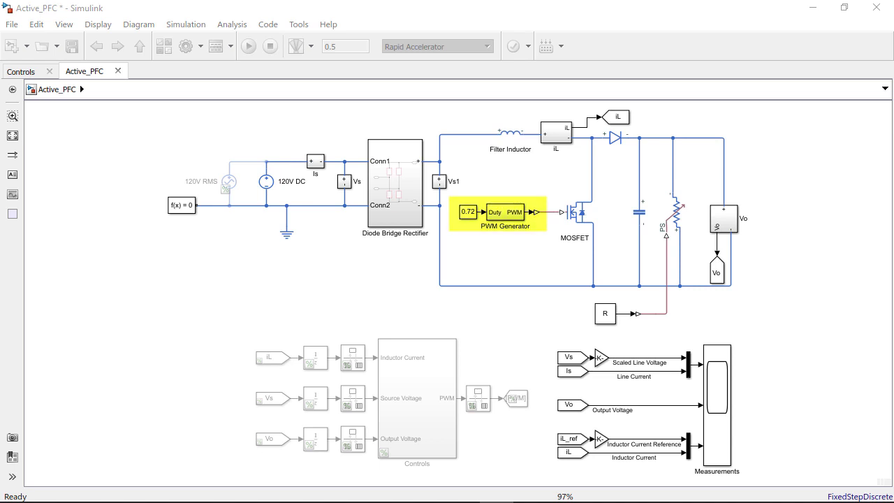
left_click_drag(468, 211, 472, 207)
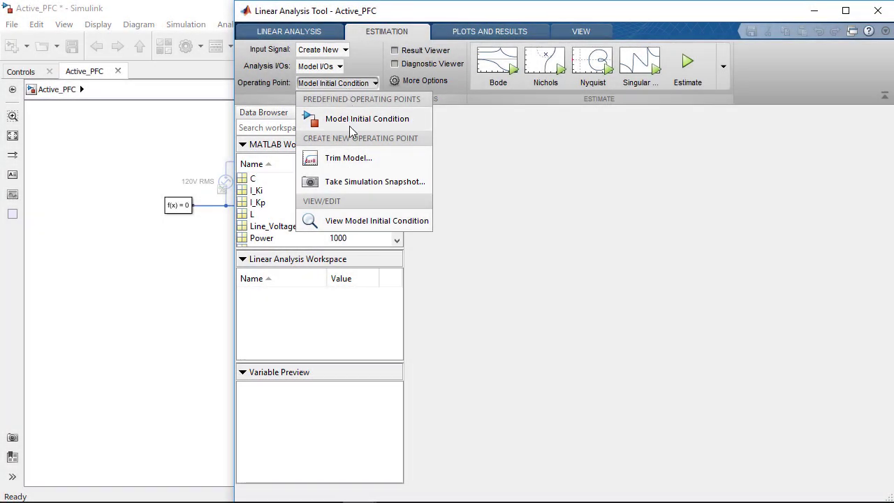
Take an operating-point simulation snapshot at 0.15 s
left_click(353, 181)
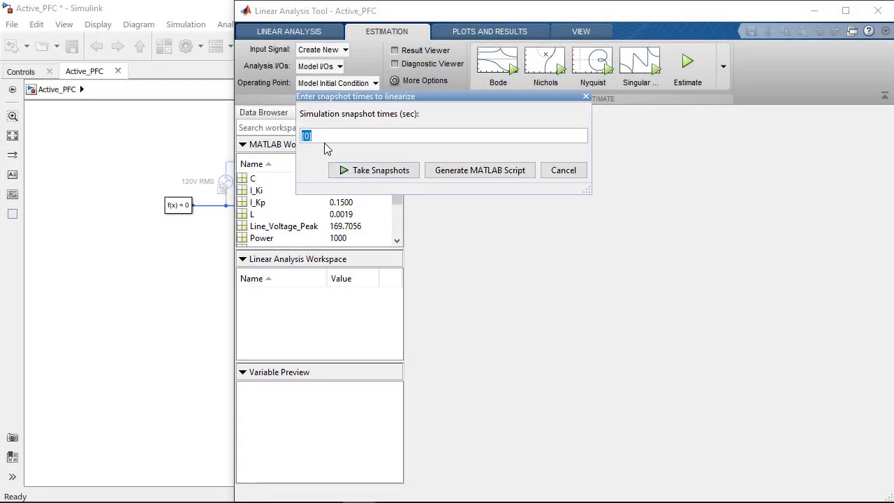
key("BackSpace")
type("0.15")
left_click(348, 173)
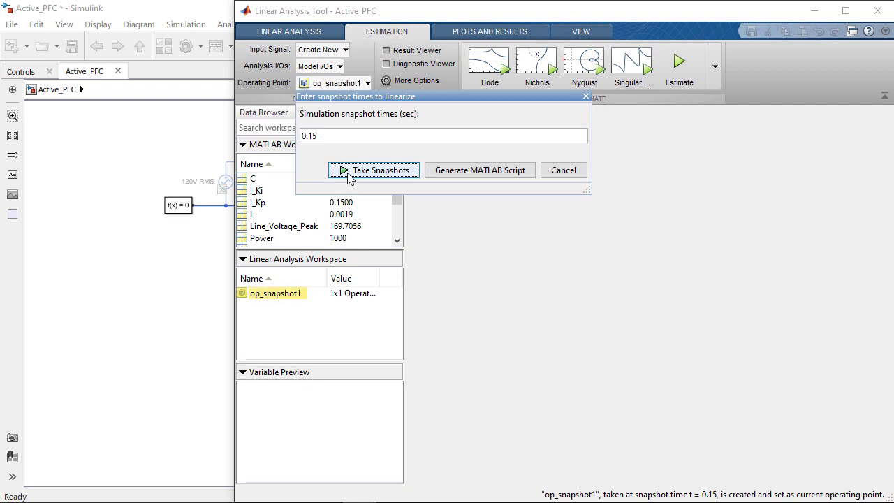
Start a fixed-sample-time sinestream input with a 2e-7 s sample time
left_click(329, 51)
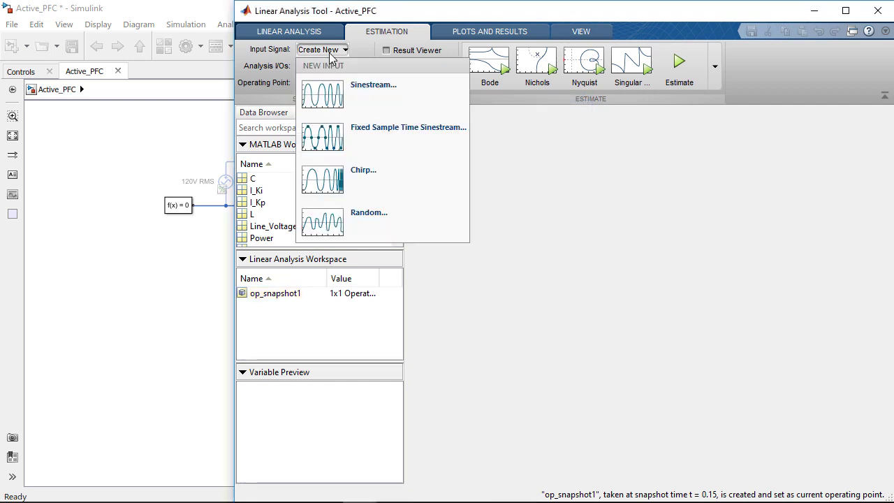
left_click(334, 137)
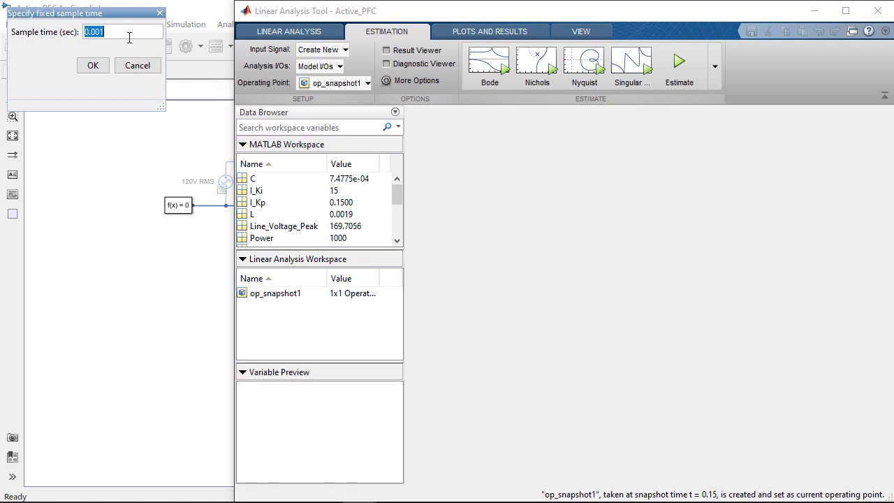
key("BackSpace")
type("2e-7")
left_click(94, 67)
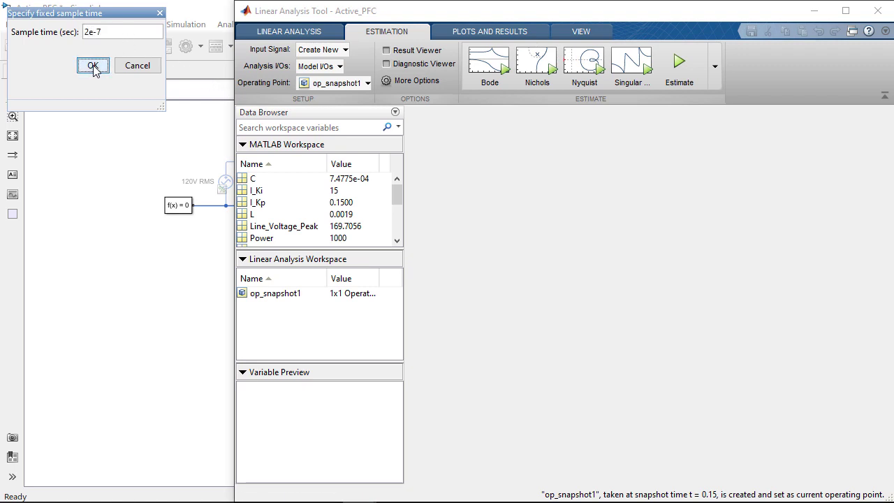
Add the 10 to 15000 Hz frequency range and clear the amplitude for all points
left_click(347, 261)
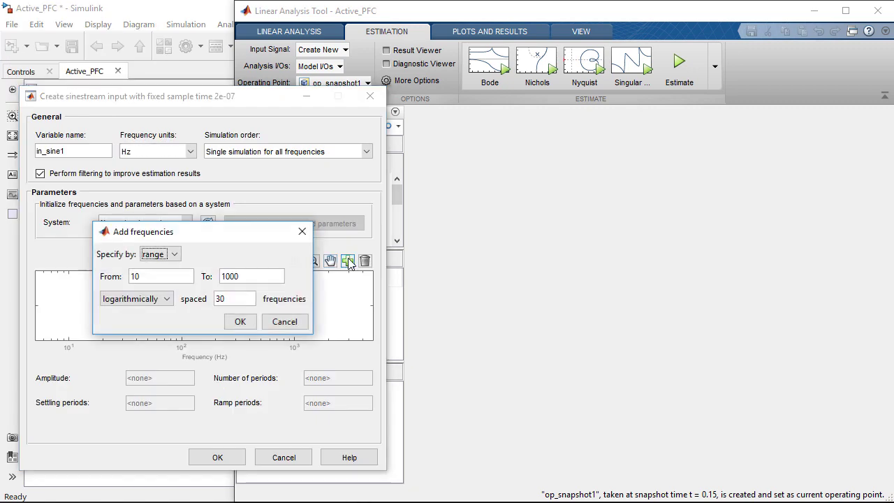
left_click(244, 271)
key("BackSpace")
key("BackSpace")
key("BackSpace")
type("5000")
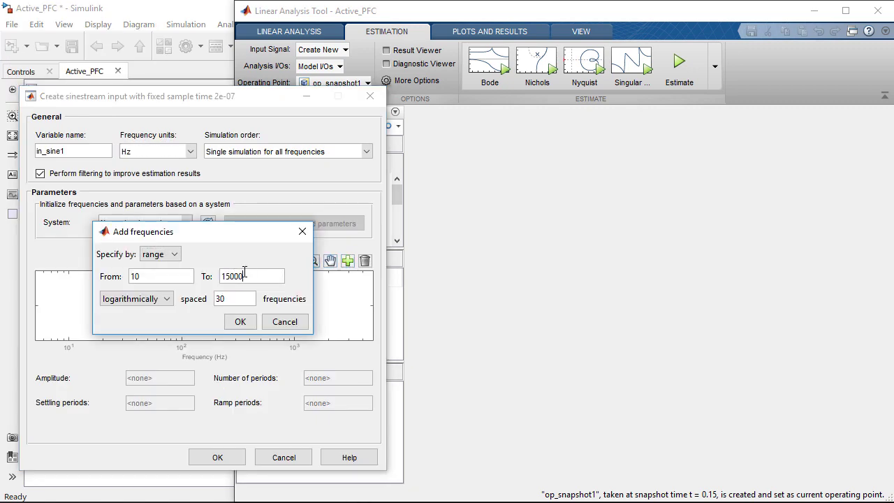
left_click(240, 322)
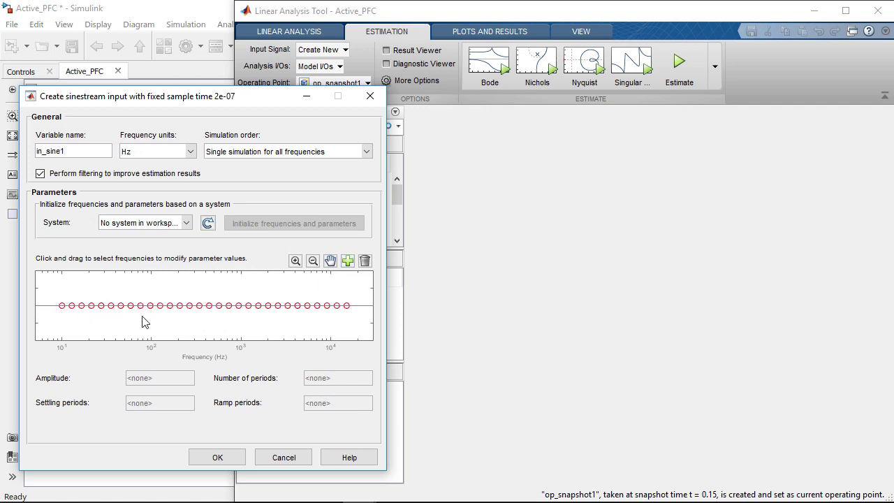
left_click_drag(146, 322, 341, 337)
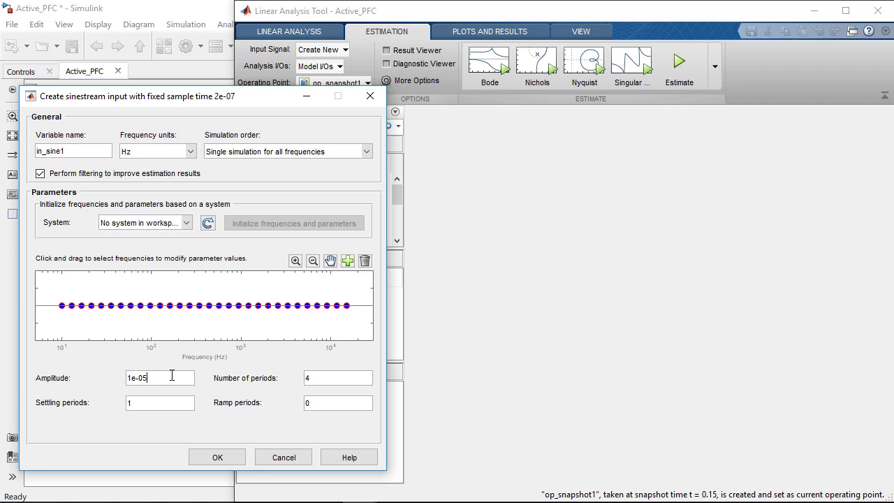
key("BackSpace")
key("BackSpace")
key("BackSpace")
key("BackSpace")
Create in_sine1, estimate the Bode response, and copy estsys1 into the MATLAB workspace
left_click(221, 454)
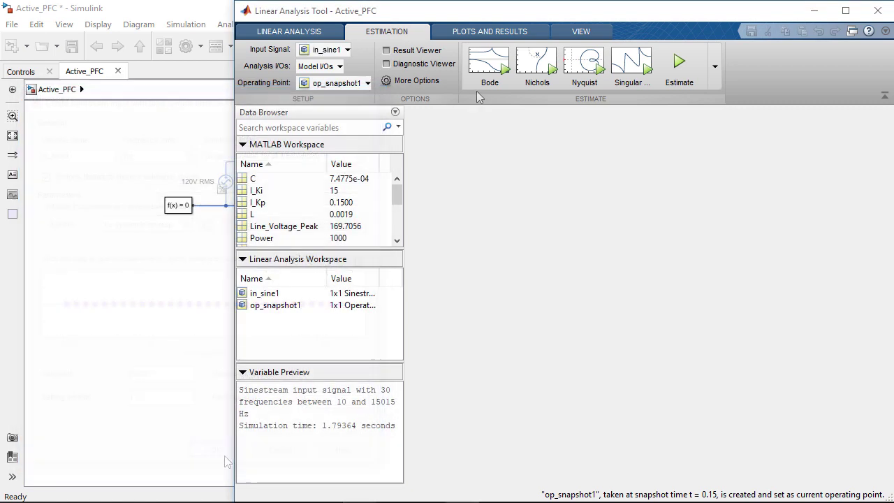
left_click(476, 78)
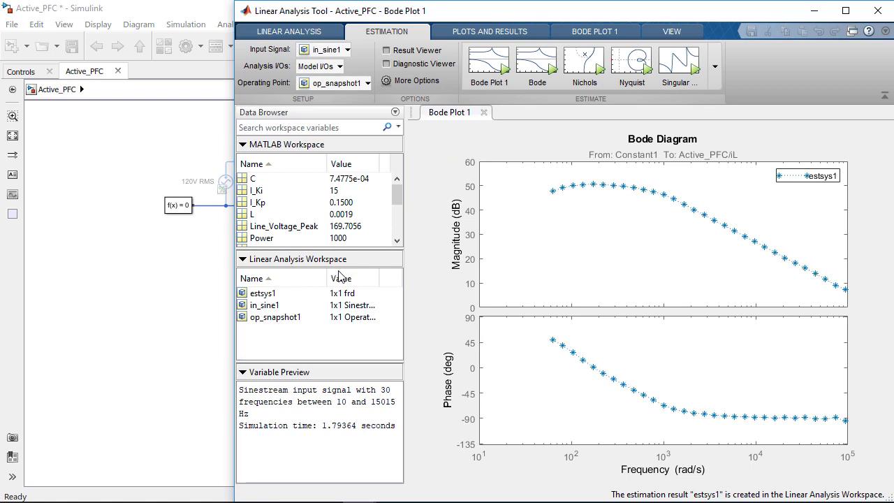
left_click(275, 297)
left_click_drag(275, 297, 275, 231)
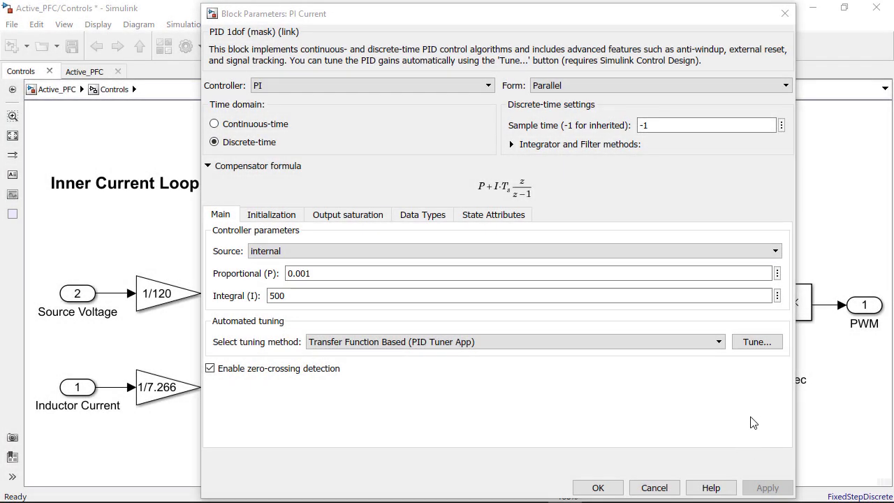
Launch PID Tuner for the PI current block and import estsys1 as the plant
left_click(759, 343)
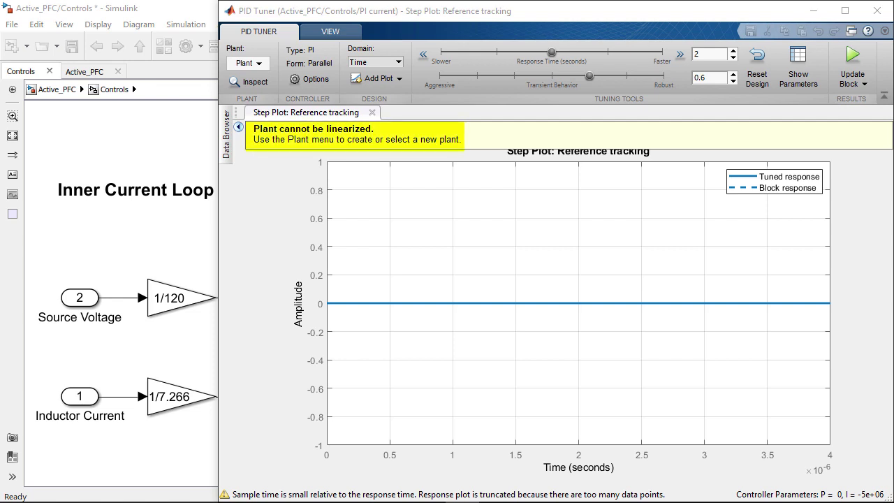
left_click(258, 65)
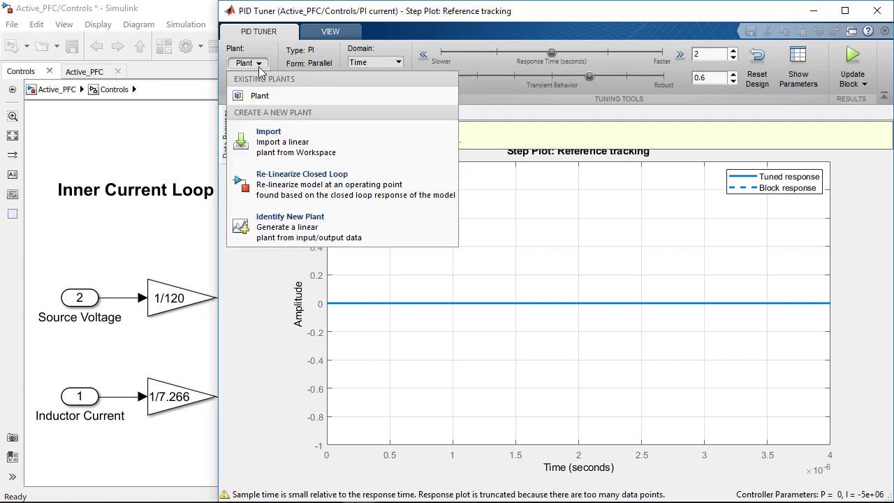
left_click(266, 139)
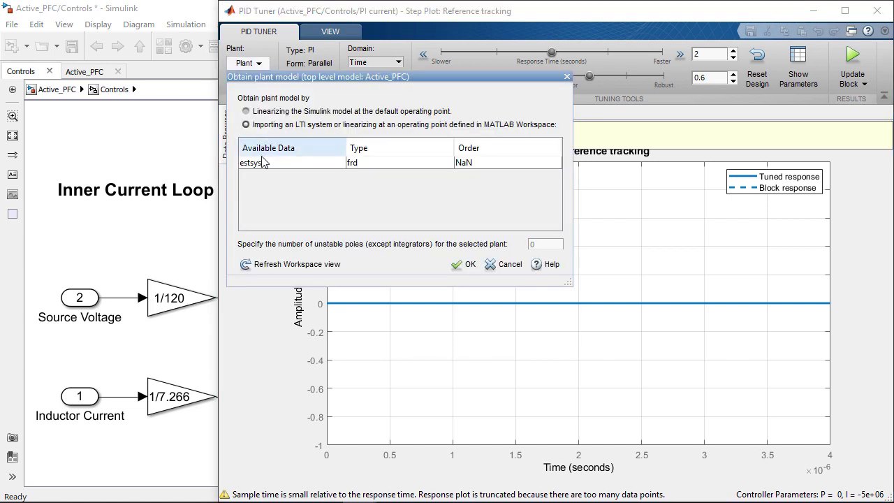
left_click(262, 164)
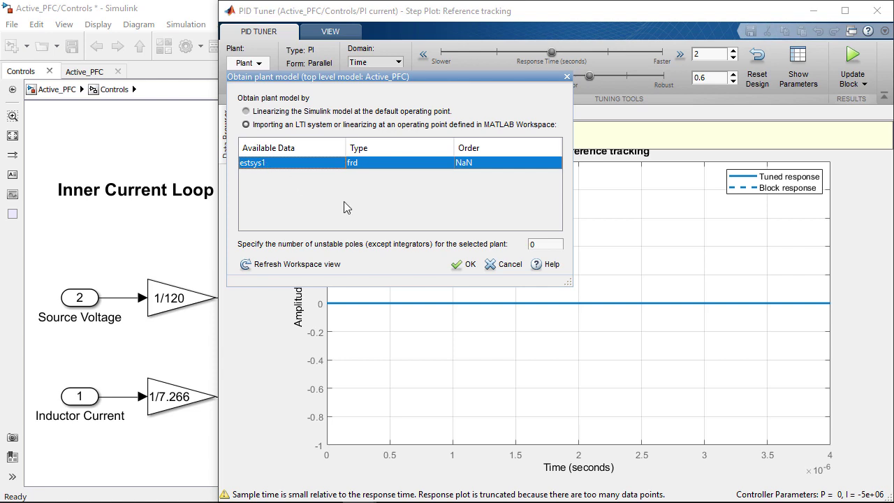
left_click(466, 265)
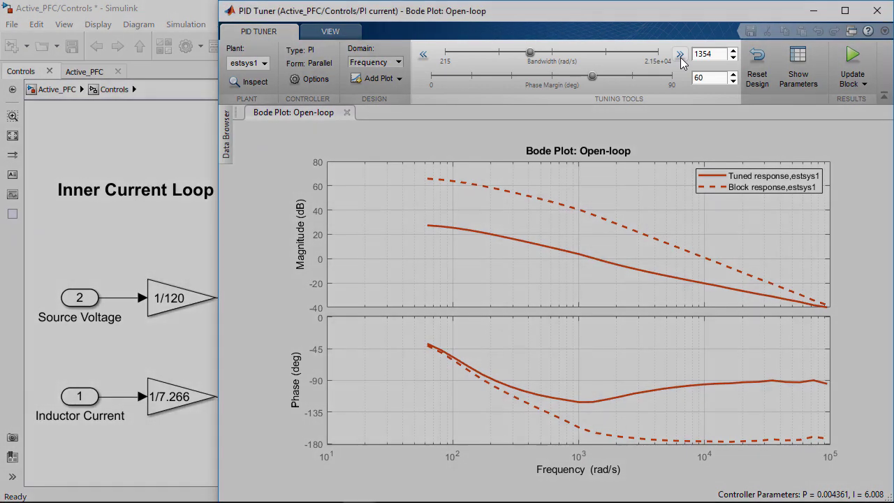
Raise the current-loop bandwidth and apply P = 0.09309, I = 1318 to the block
left_click(681, 55)
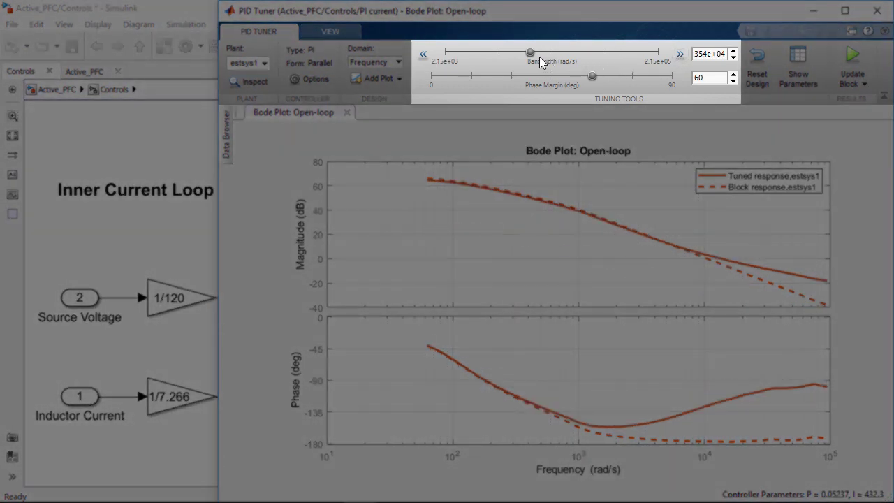
left_click_drag(532, 55, 558, 55)
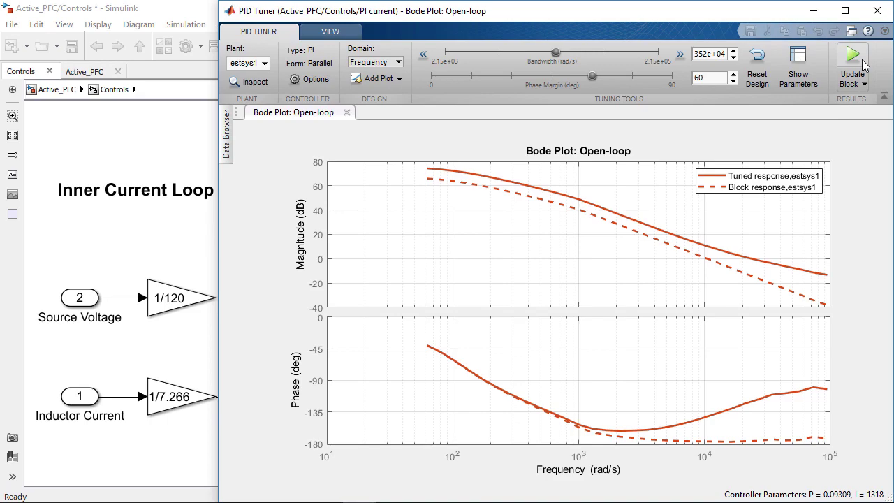
left_click(865, 64)
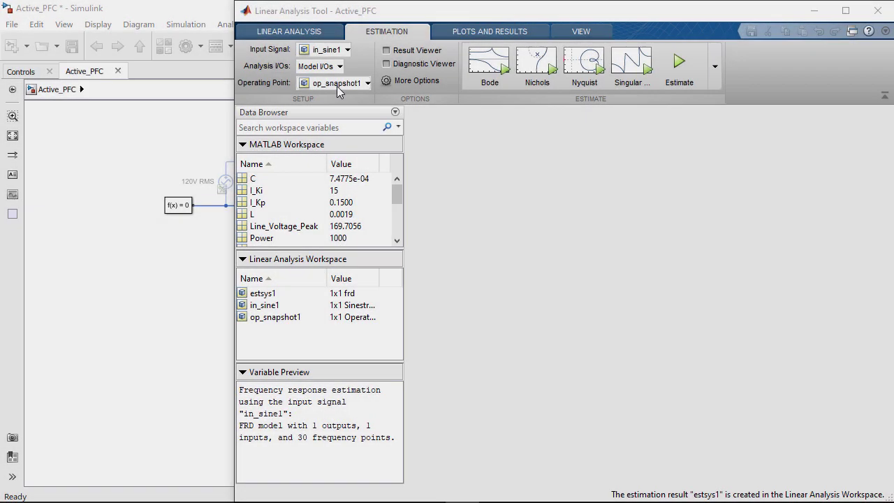
Capture a new operating-point simulation snapshot at 0.4 s
left_click(339, 85)
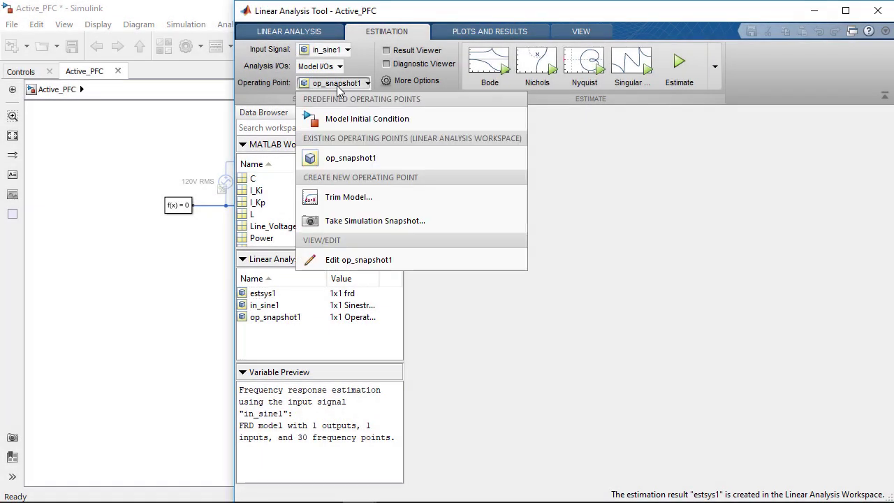
left_click(352, 222)
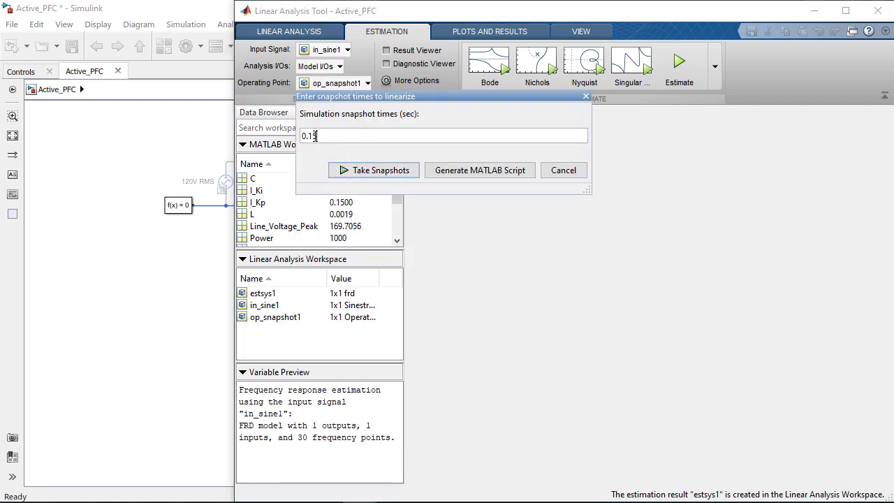
left_click_drag(318, 135, 301, 136)
type("0.4")
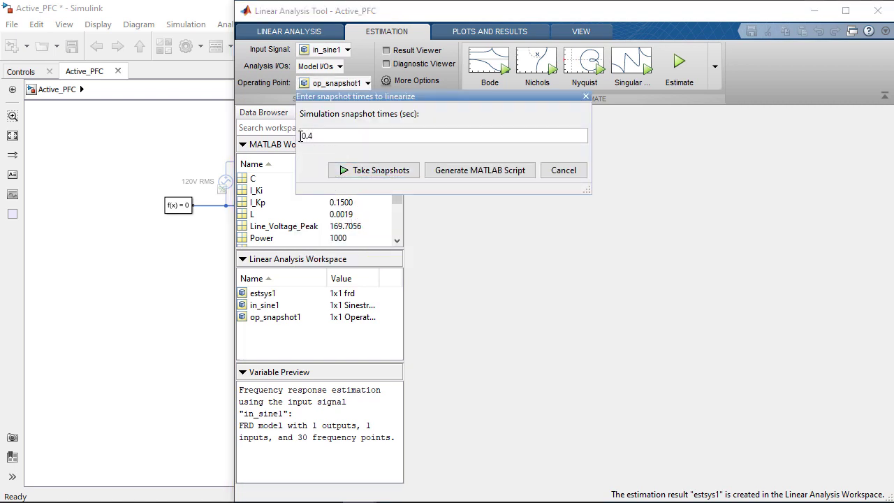
left_click(351, 172)
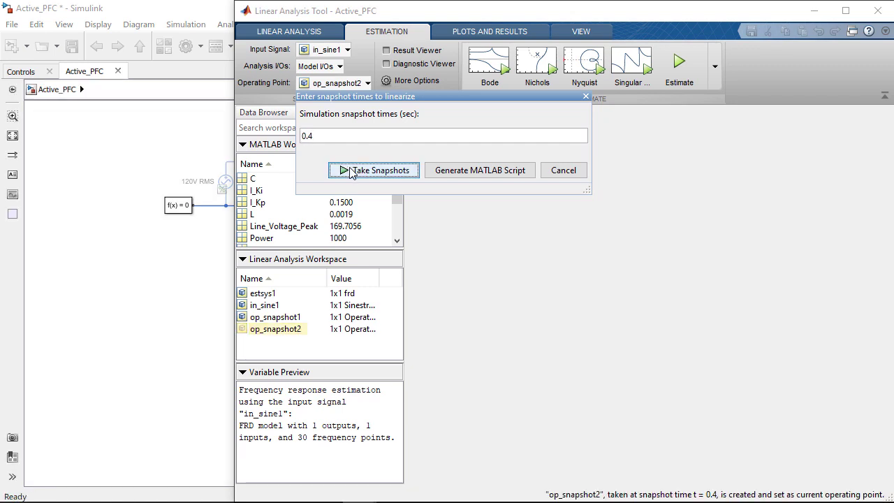
Begin a fixed-sample-time sinestream input using a 2e-7 s sample time
left_click(346, 50)
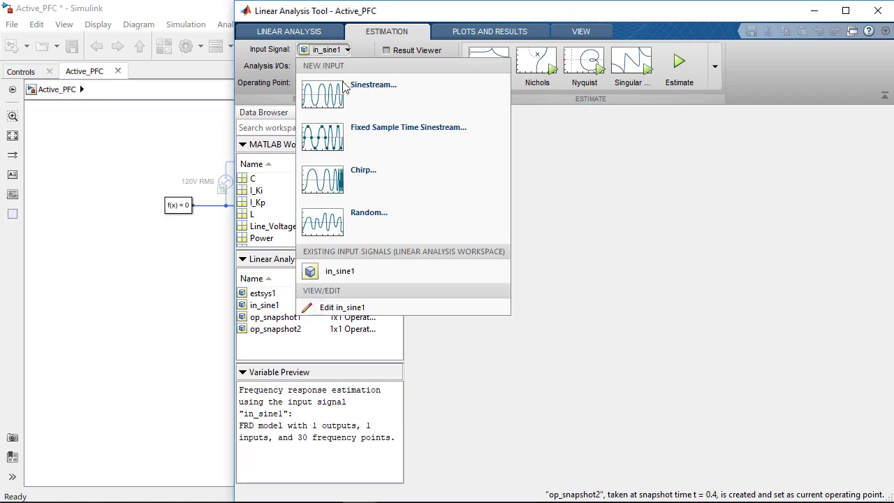
left_click(347, 138)
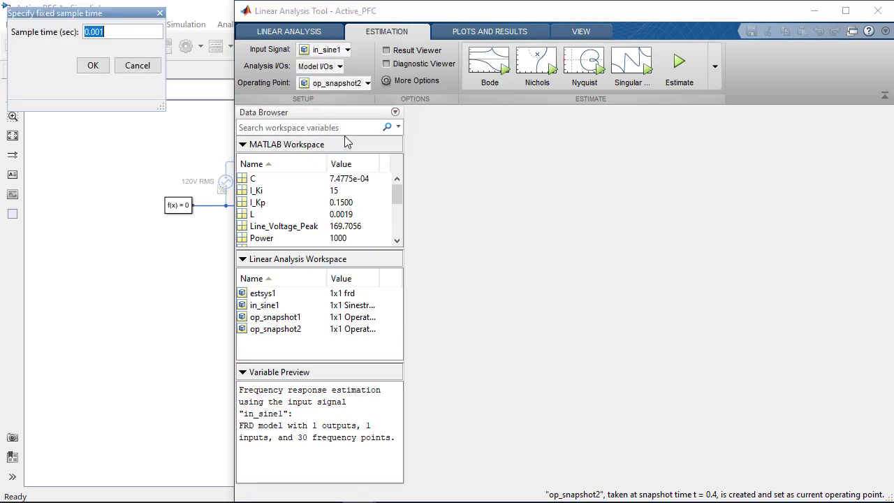
type("2e-7")
left_click(98, 67)
Add 30 frequencies from 10 to 5000 Hz with amplitude 0.1, creating in_sine2
left_click(368, 269)
left_click_drag(276, 284, 238, 285)
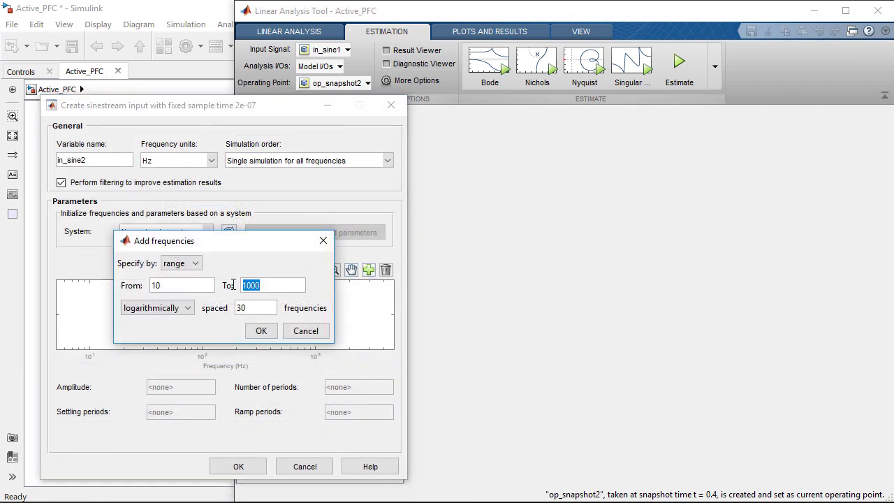
type("5")
left_click(258, 330)
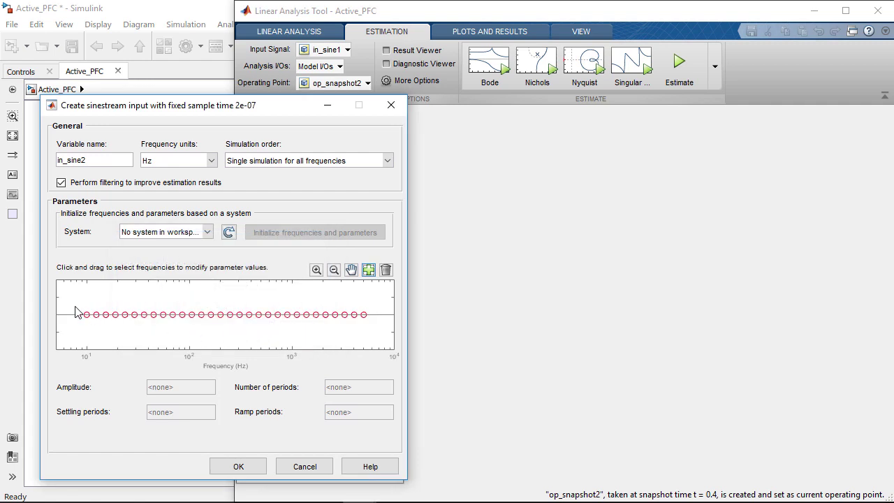
left_click_drag(76, 308, 381, 337)
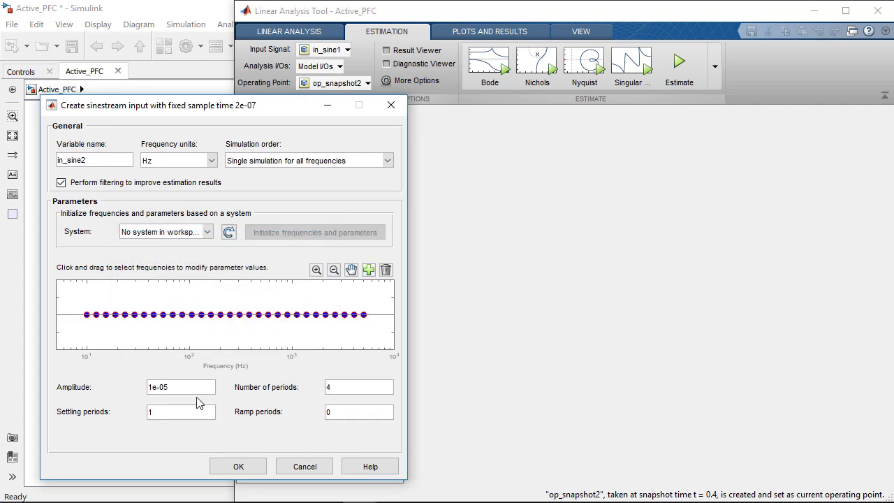
double_click(158, 388)
type("0.1")
left_click(235, 465)
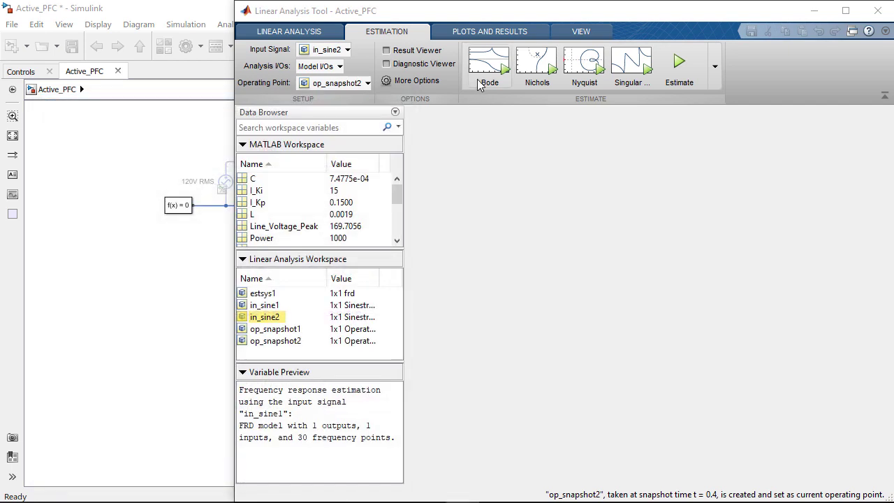
Estimate the Bode frequency response from the 0.4 s snapshot and in_sine2
left_click(480, 84)
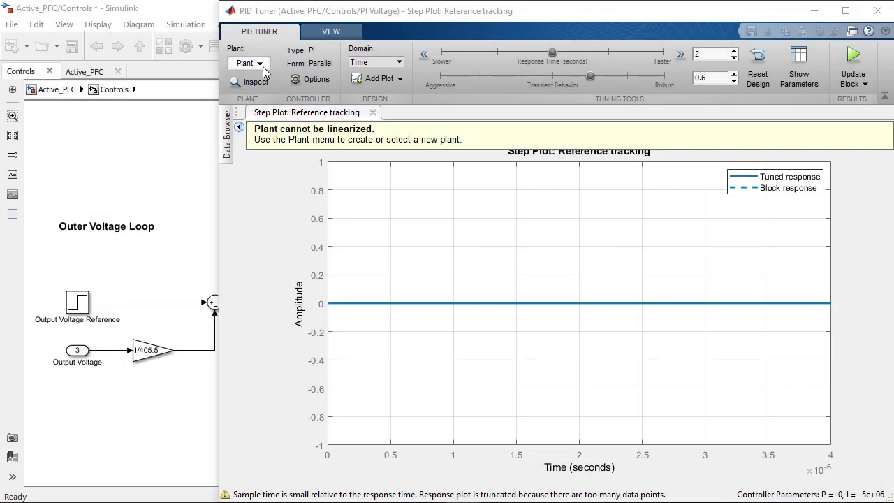
Import estsys2 as the plant and raise the voltage-loop bandwidth to about 327 rad/s
left_click(255, 63)
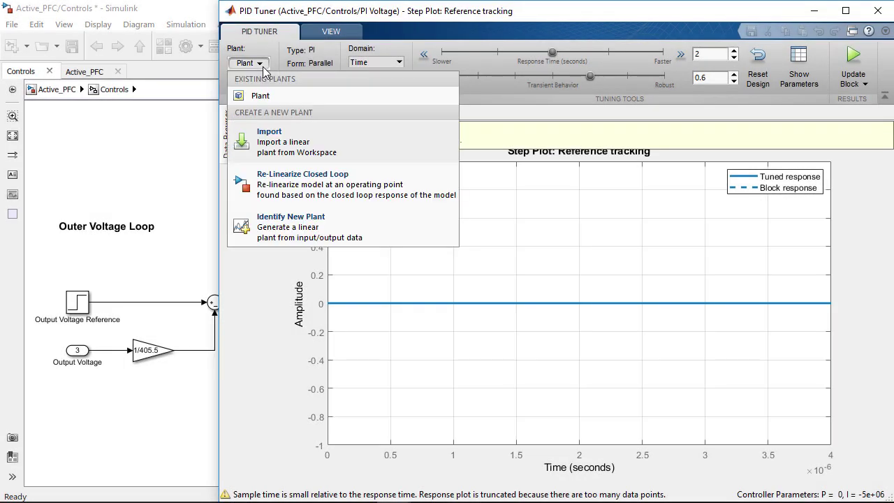
left_click(270, 145)
left_click(272, 176)
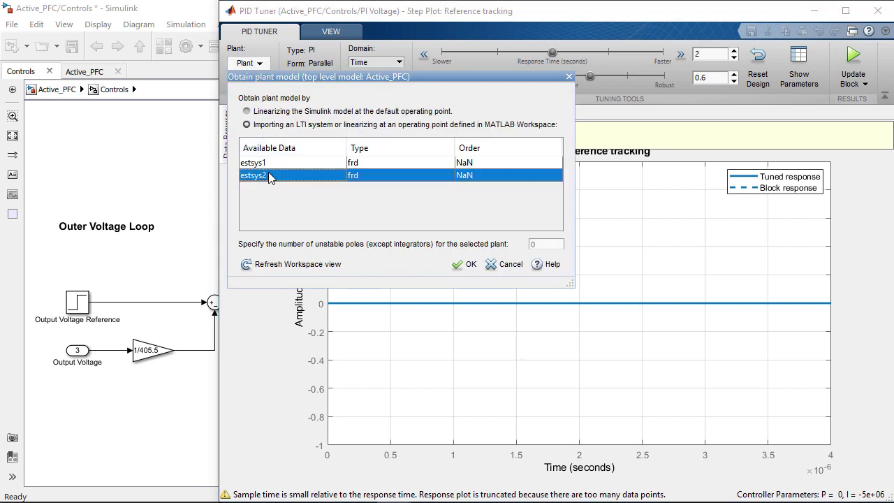
left_click(464, 267)
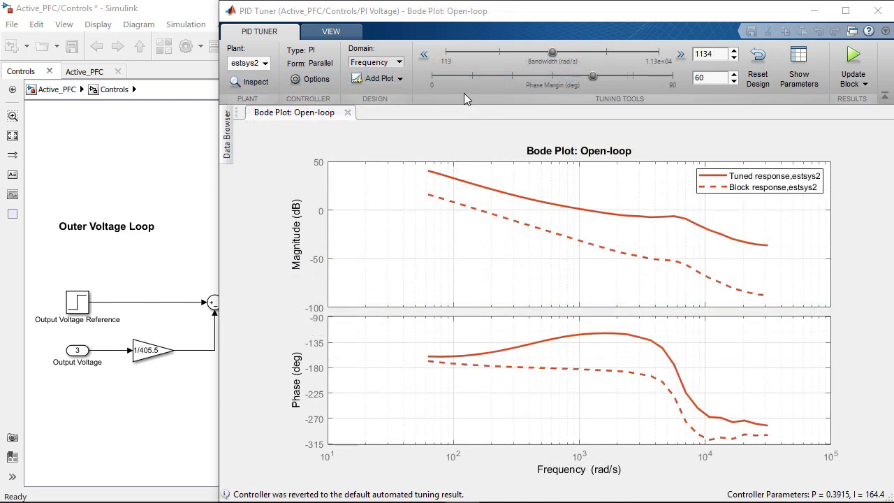
left_click(424, 55)
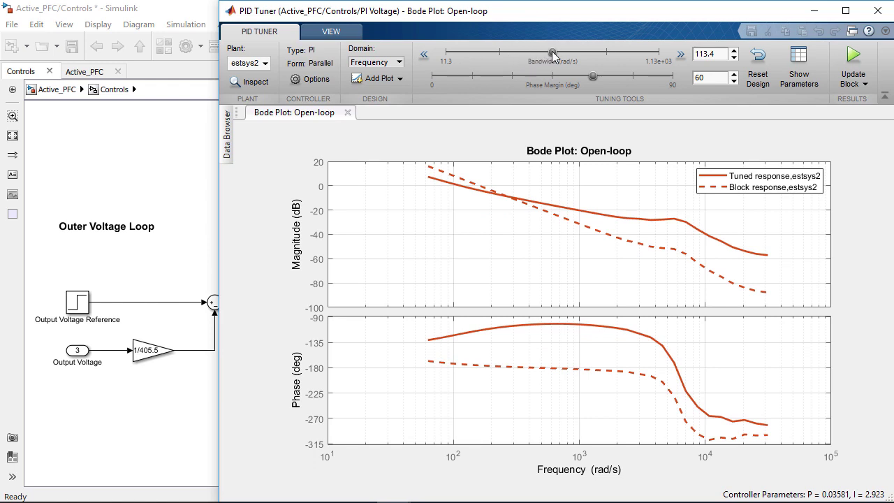
left_click_drag(552, 53, 603, 55)
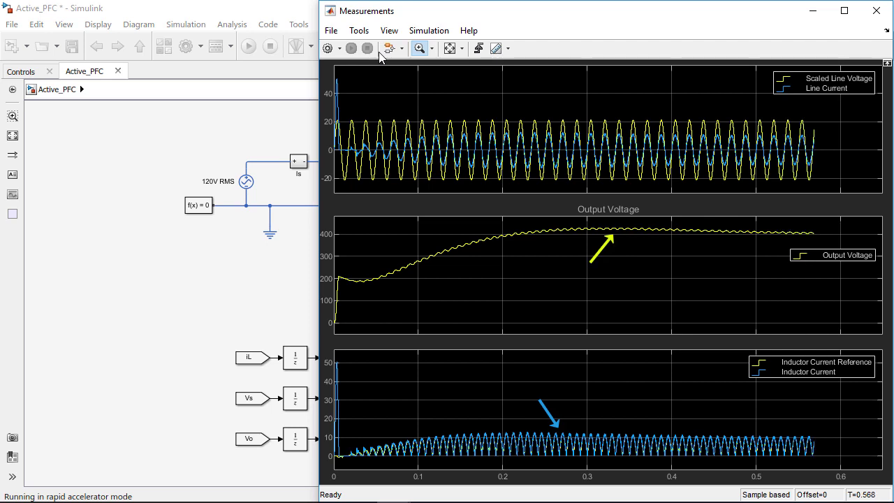
Zoom the scope in on the steady-state line voltage and current
left_click_drag(559, 111, 747, 185)
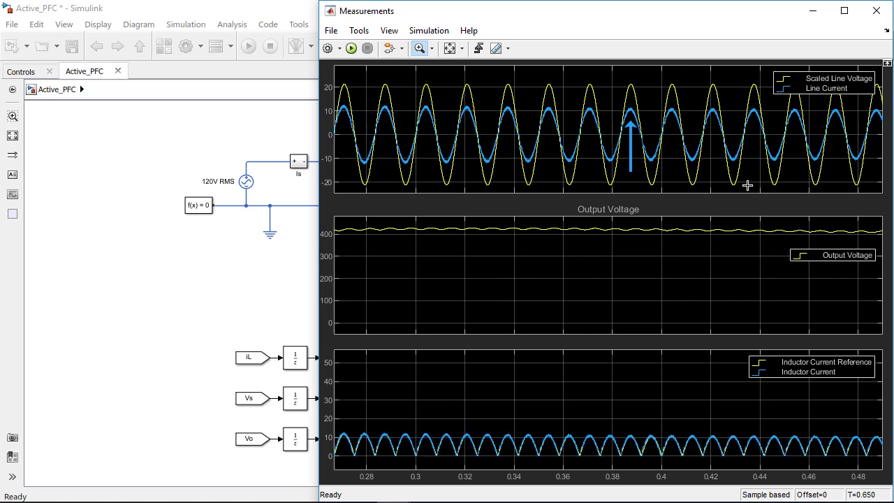